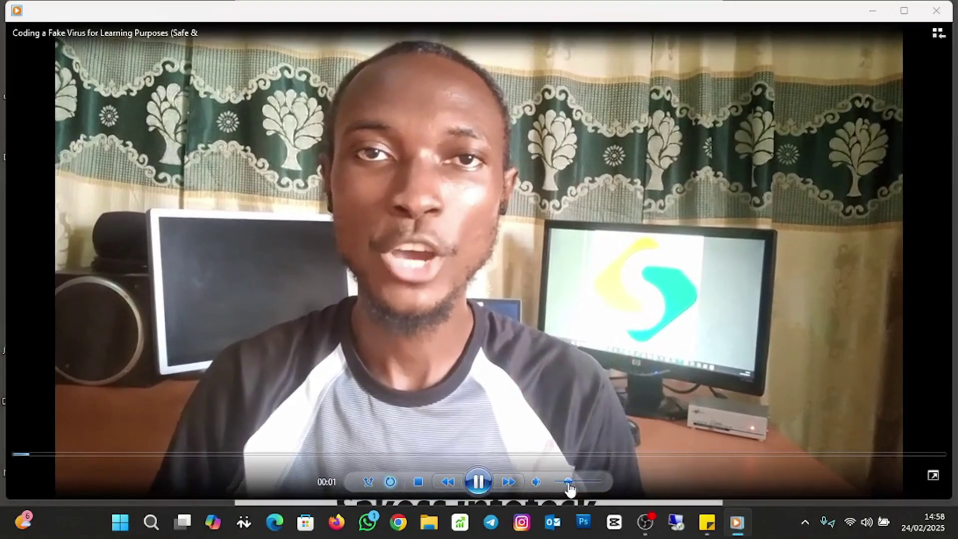
Lower the playback volume, shrink the player window from the top and right, and dismiss the WhatsApp notification
{"action": "key", "text": "F9"}
{"action": "key", "text": "F9"}
{"action": "key", "text": "F9"}
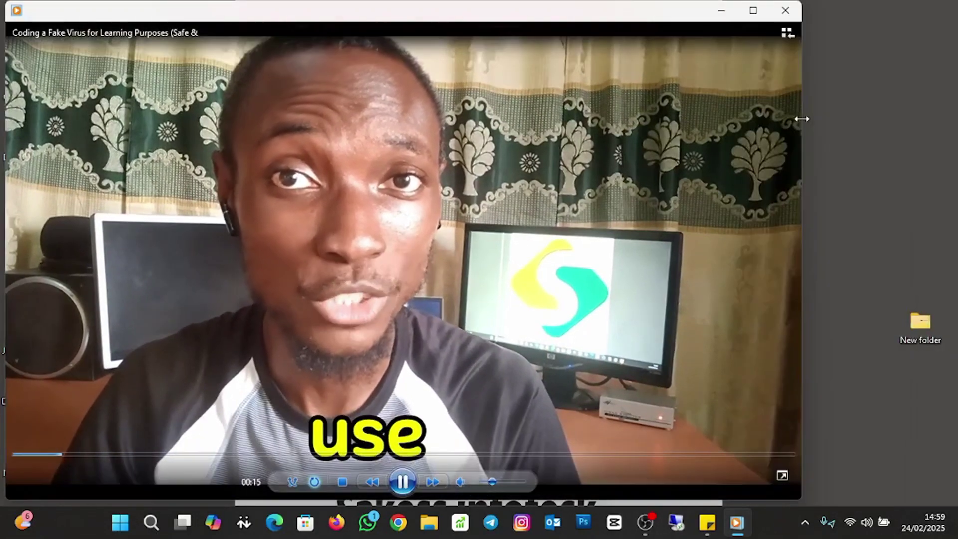
{"action": "left_click_drag", "start_coordinate": [484, 8], "coordinate": [488, 137]}
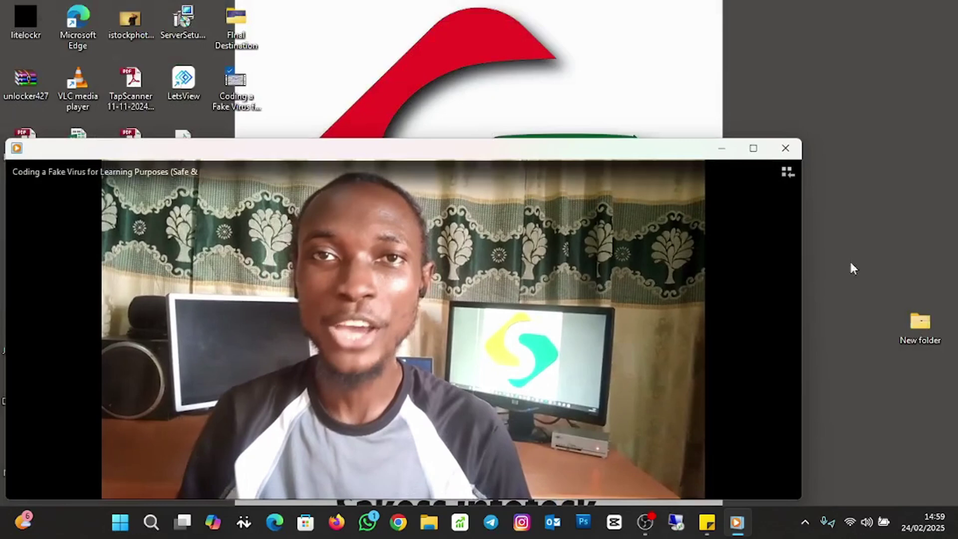
{"action": "left_click_drag", "start_coordinate": [805, 276], "coordinate": [597, 277]}
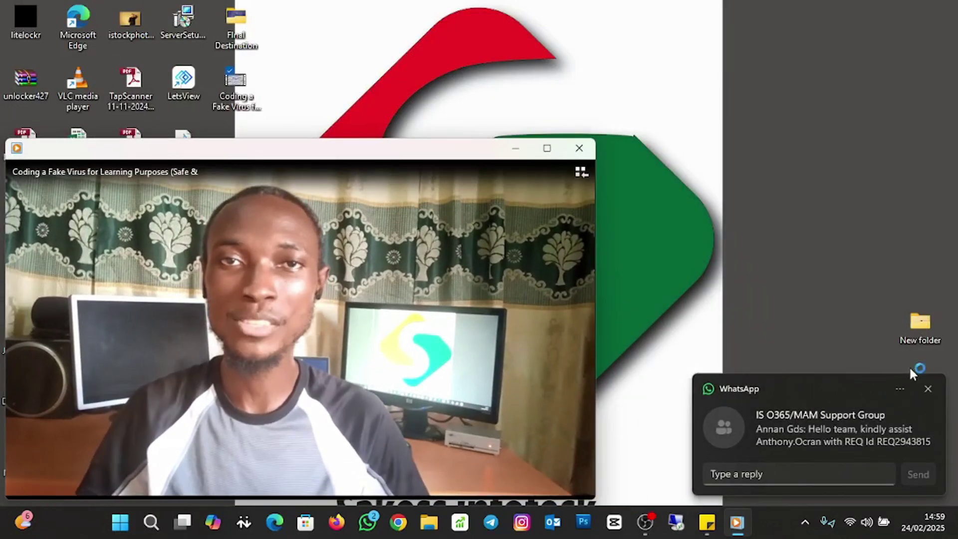
{"action": "left_click", "coordinate": [929, 389]}
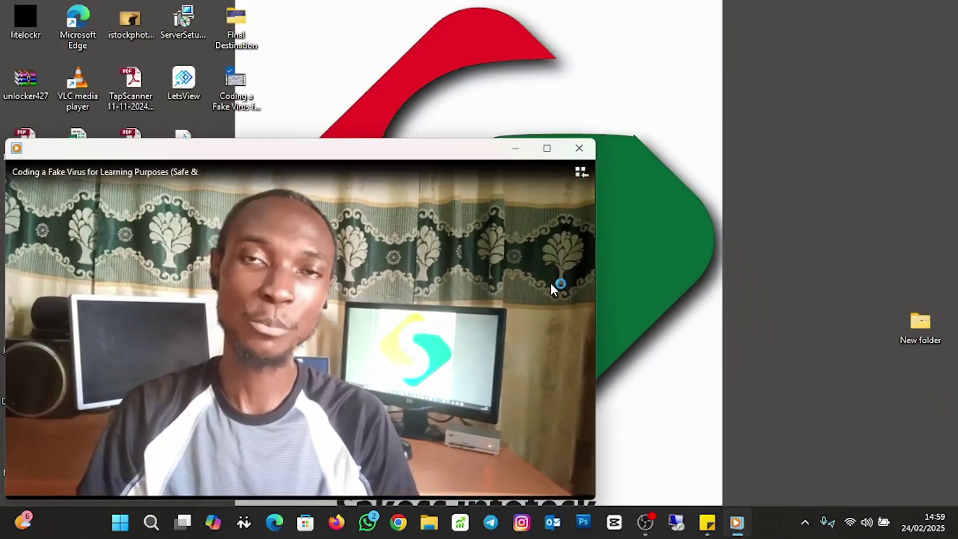
Close Media Player and launch Settings from the Start menu
{"action": "left_click", "coordinate": [579, 147]}
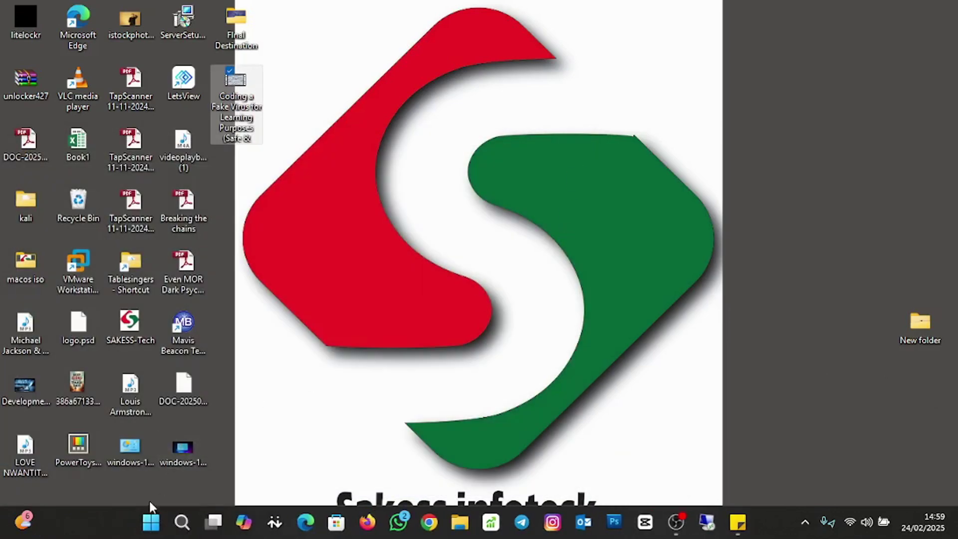
{"action": "left_click", "coordinate": [152, 523]}
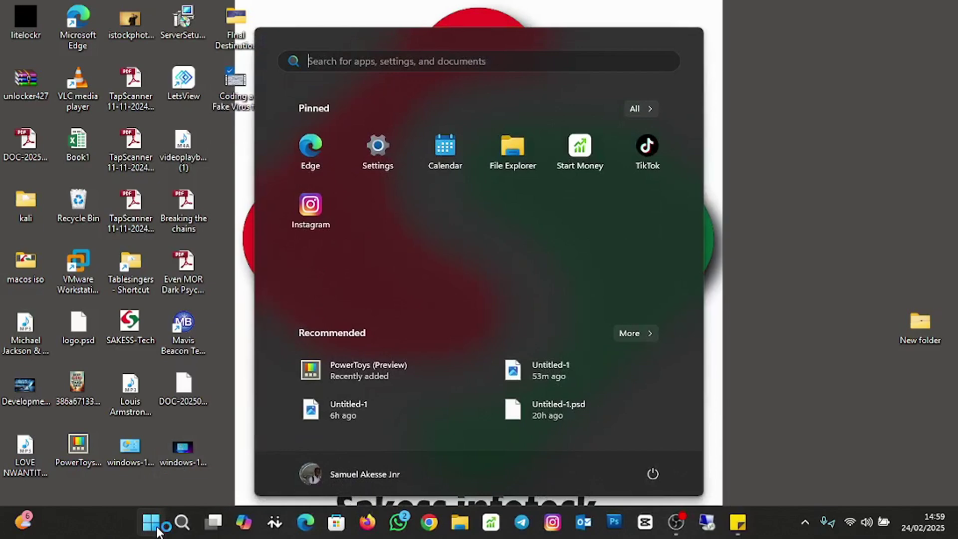
{"action": "left_click", "coordinate": [380, 163]}
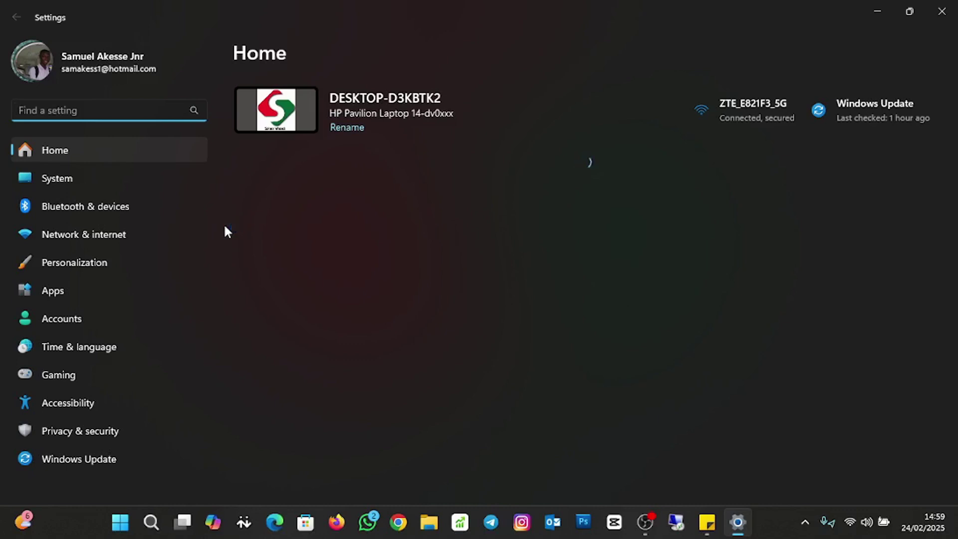
Go to Accessibility and then the Captions page under Hearing
{"action": "left_click", "coordinate": [76, 403]}
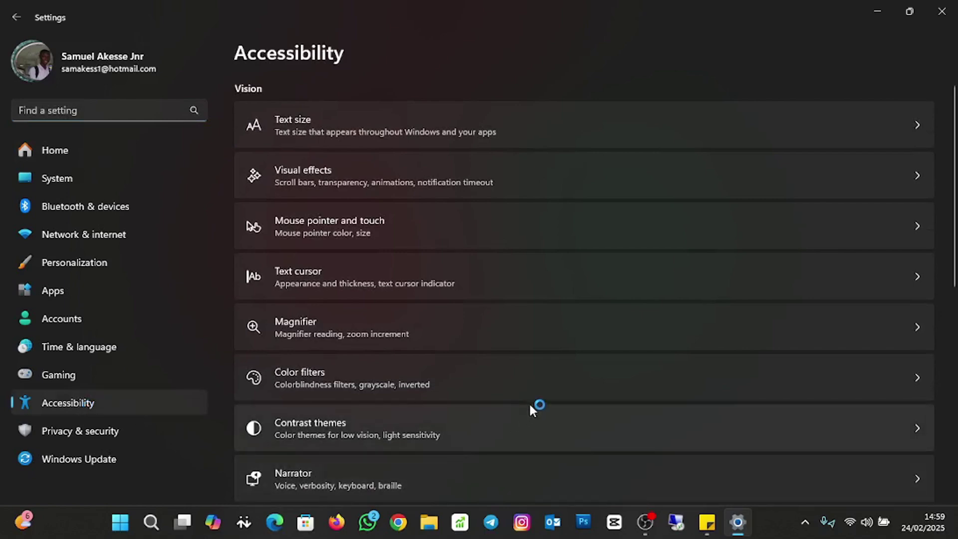
{"action": "scroll", "coordinate": [533, 401], "scroll_direction": "down", "scroll_amount": 2}
{"action": "scroll", "coordinate": [534, 391], "scroll_direction": "down", "scroll_amount": 3}
{"action": "scroll", "coordinate": [535, 392], "scroll_direction": "down", "scroll_amount": 1}
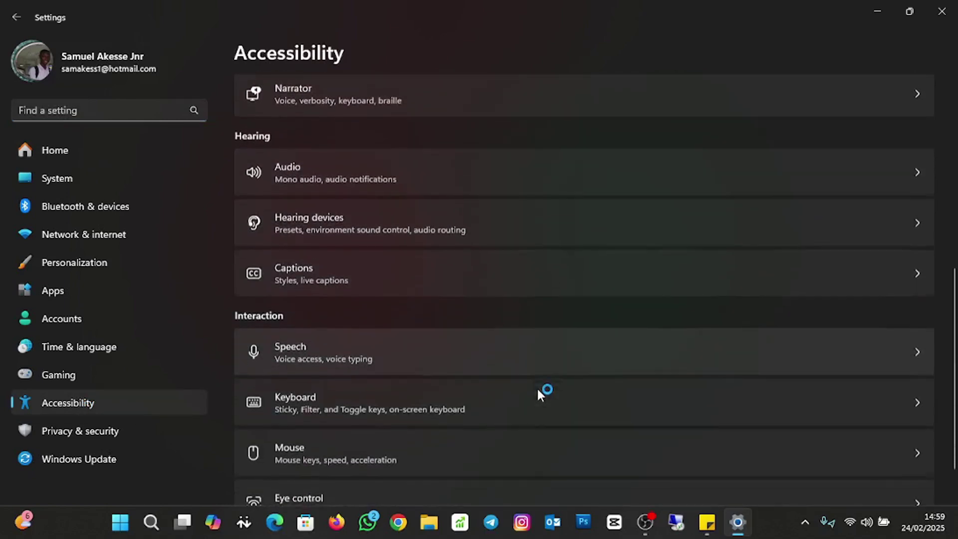
{"action": "left_click", "coordinate": [386, 270]}
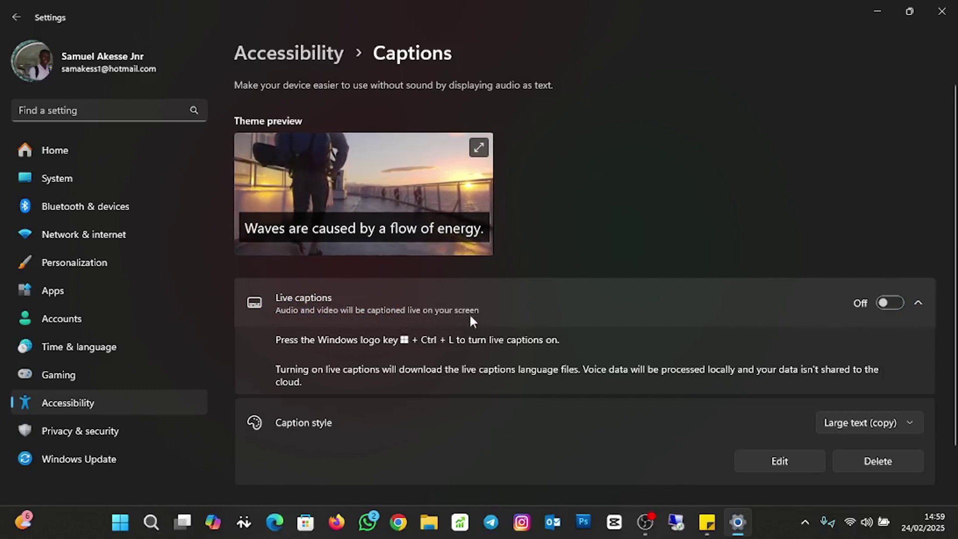
Turn live captions on, nudge the caption bar lower and glance at its gear menu
{"action": "left_click", "coordinate": [891, 304]}
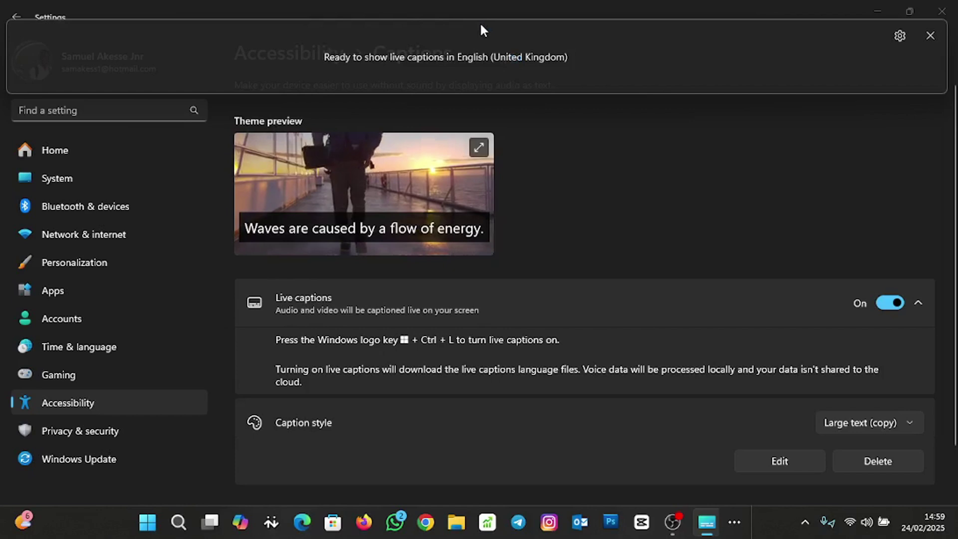
{"action": "left_click_drag", "start_coordinate": [482, 30], "coordinate": [482, 43]}
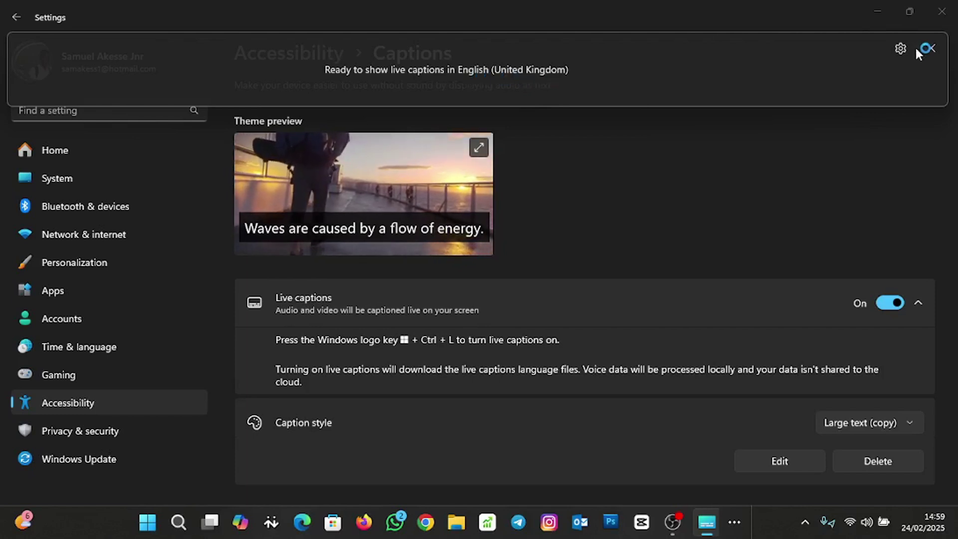
{"action": "left_click", "coordinate": [902, 49]}
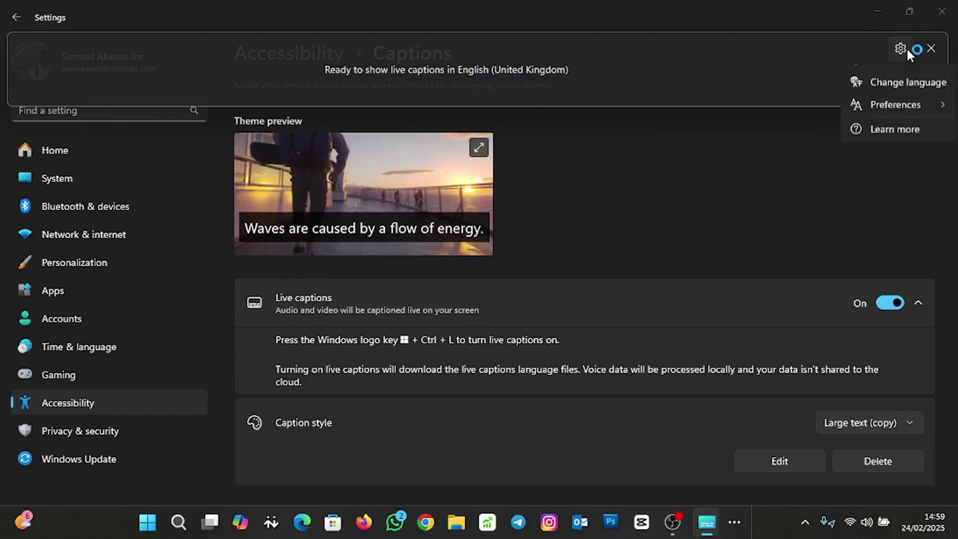
{"action": "left_click", "coordinate": [902, 101]}
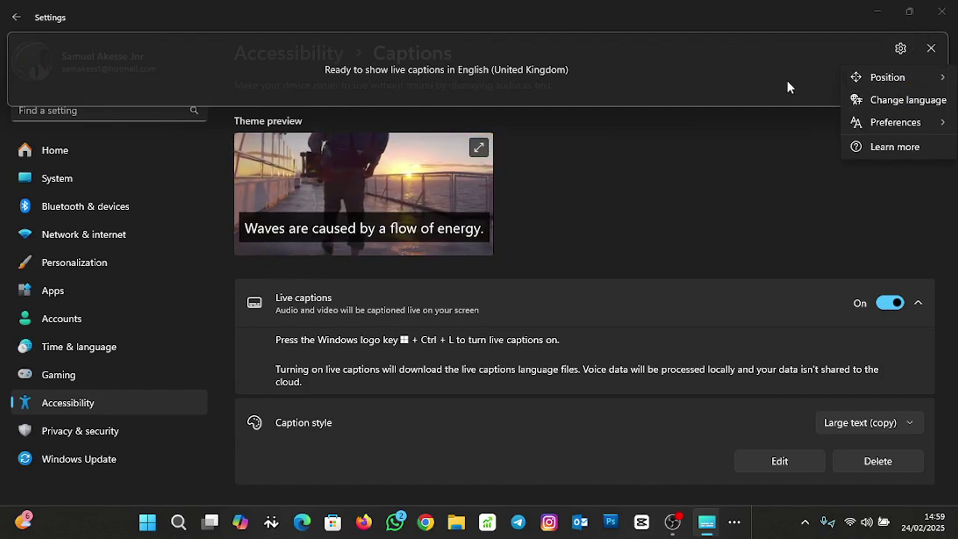
{"action": "scroll", "coordinate": [721, 192], "scroll_direction": "down", "scroll_amount": 2}
{"action": "scroll", "coordinate": [720, 198], "scroll_direction": "down", "scroll_amount": 1}
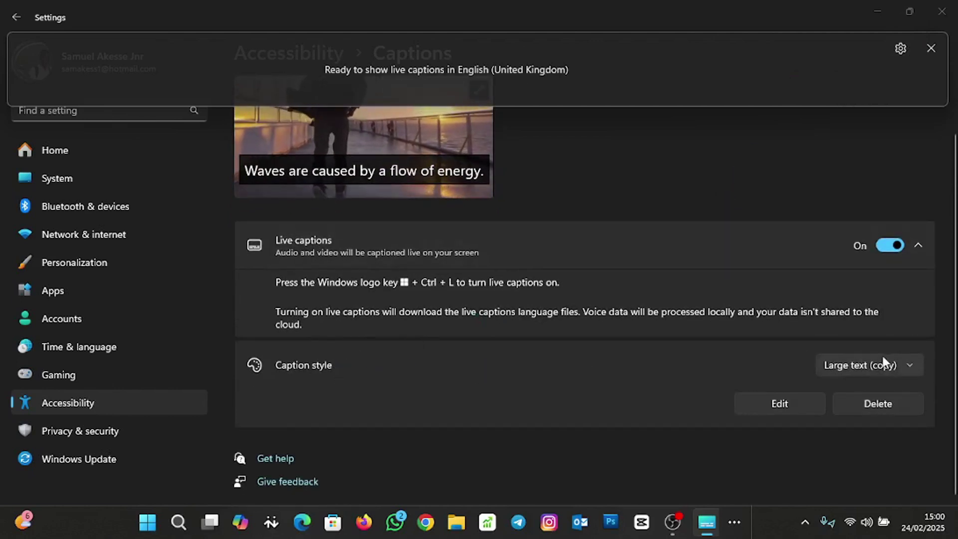
Choose Large text as the caption style
{"action": "left_click", "coordinate": [898, 368]}
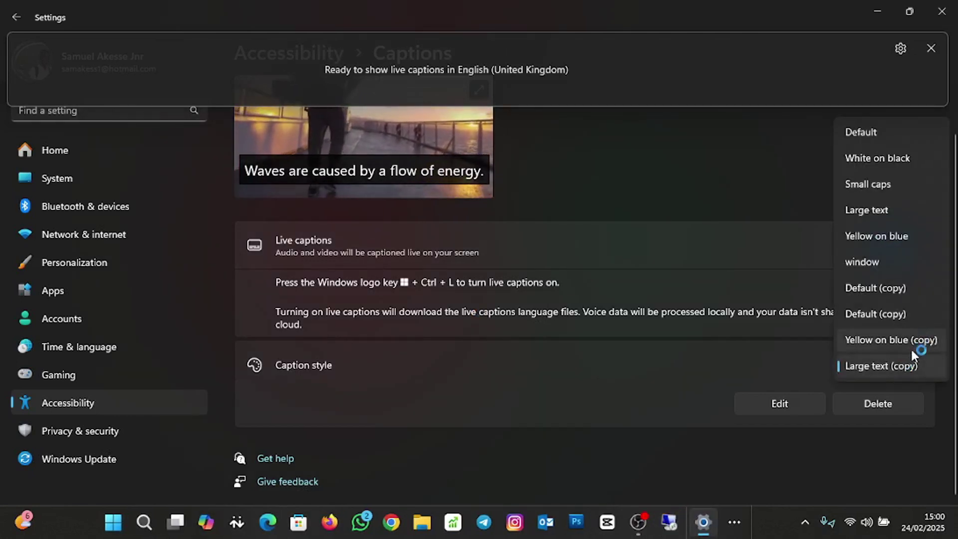
{"action": "left_click", "coordinate": [893, 207]}
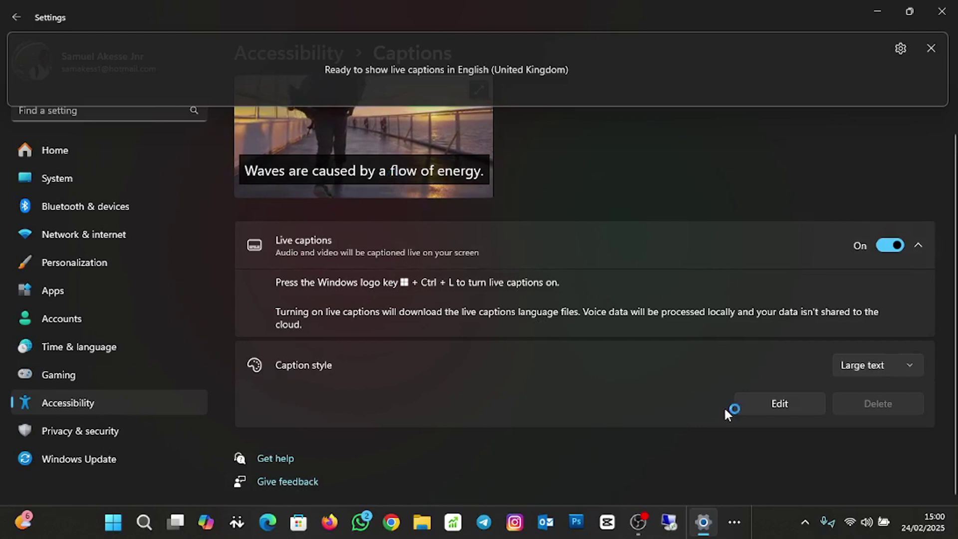
In the caption style editor keep the text size Large and the sans serif font
{"action": "left_click", "coordinate": [760, 403]}
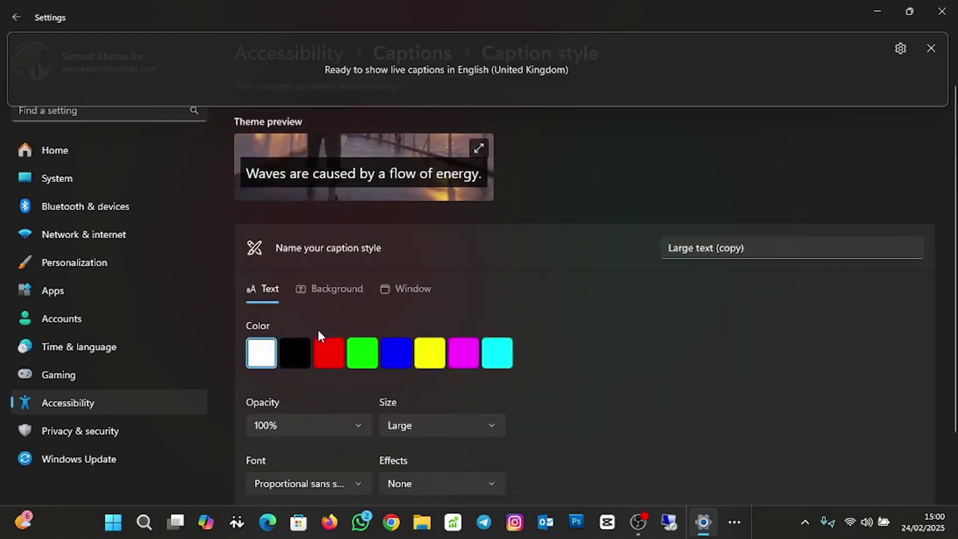
{"action": "scroll", "coordinate": [617, 338], "scroll_direction": "down", "scroll_amount": 2}
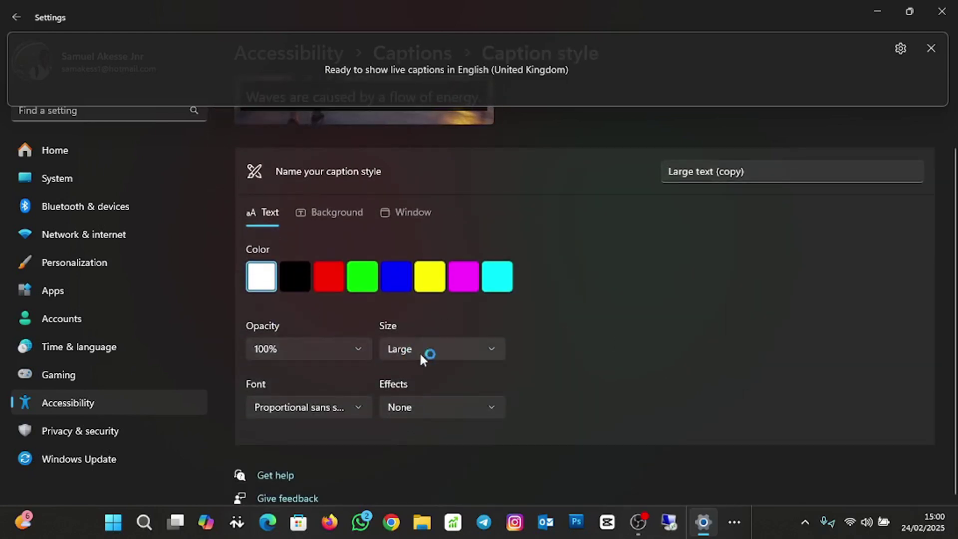
{"action": "left_click", "coordinate": [475, 350]}
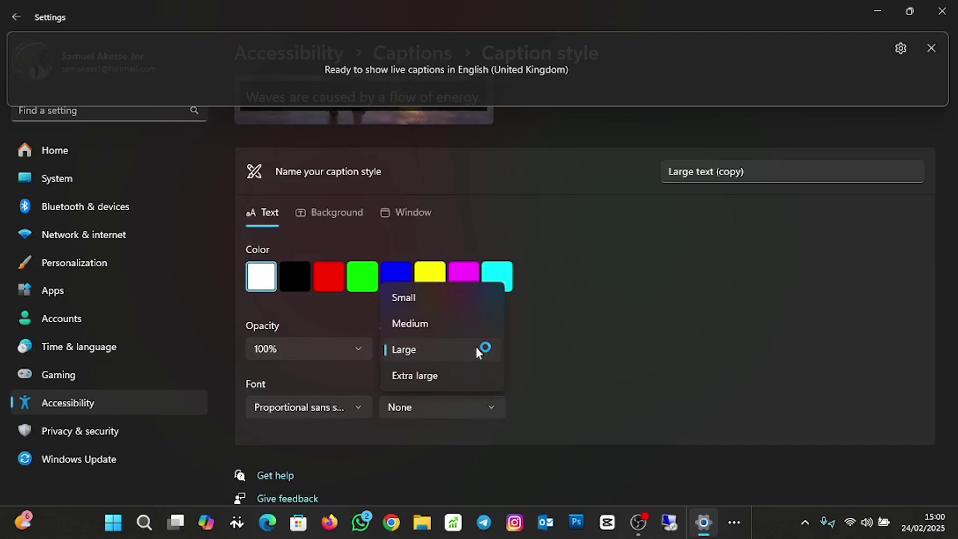
{"action": "left_click", "coordinate": [616, 340]}
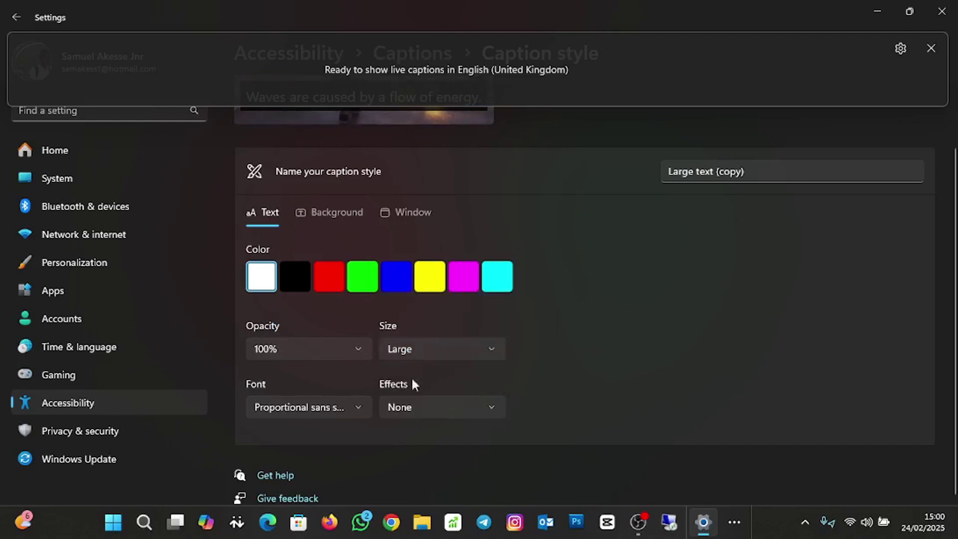
{"action": "left_click", "coordinate": [358, 409]}
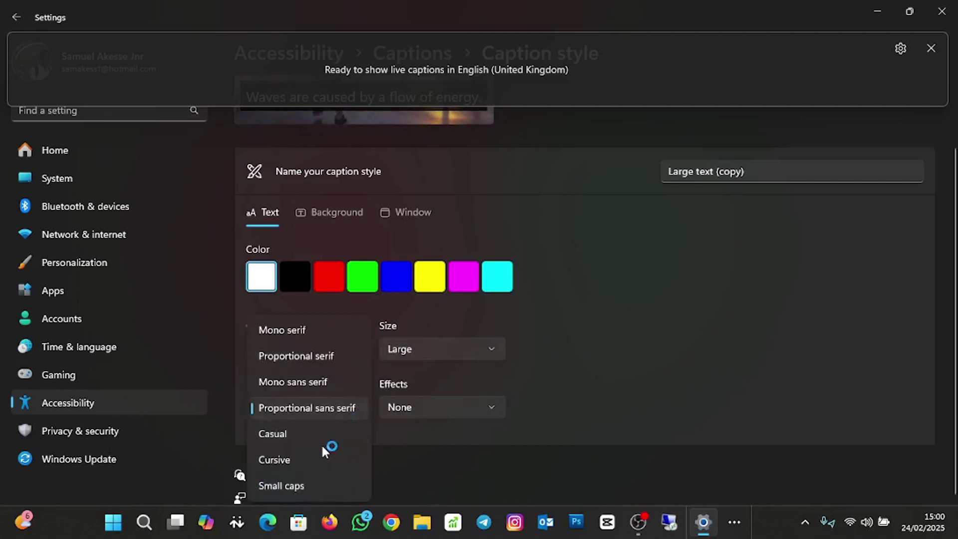
{"action": "left_click", "coordinate": [546, 402]}
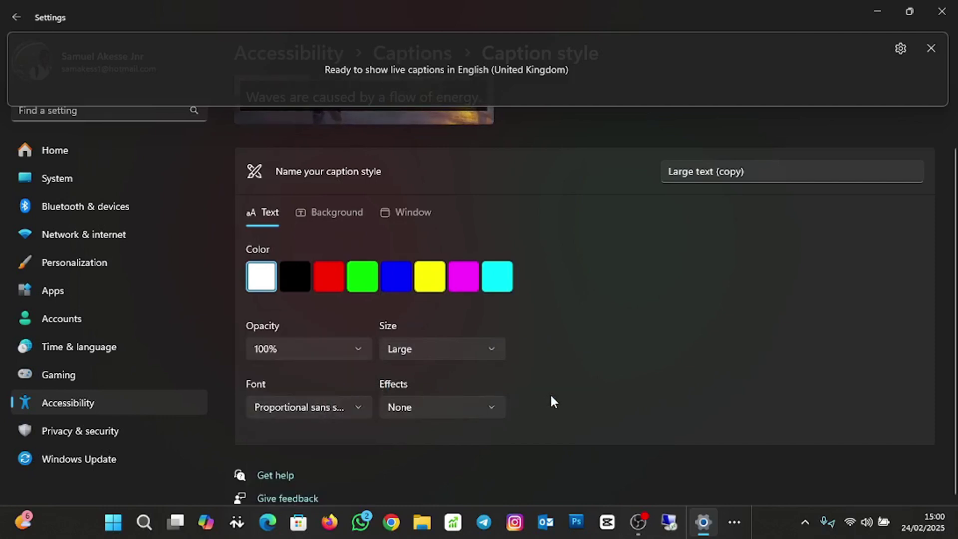
{"action": "scroll", "coordinate": [601, 369], "scroll_direction": "up", "scroll_amount": 2}
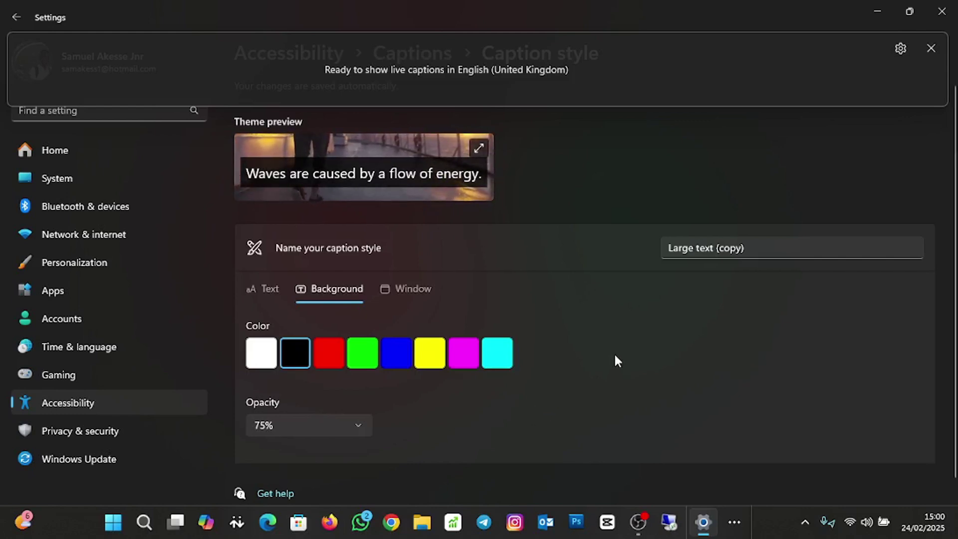
Close Settings, play the fake virus video from the desktop and enlarge the live captions box
{"action": "left_click", "coordinate": [944, 17]}
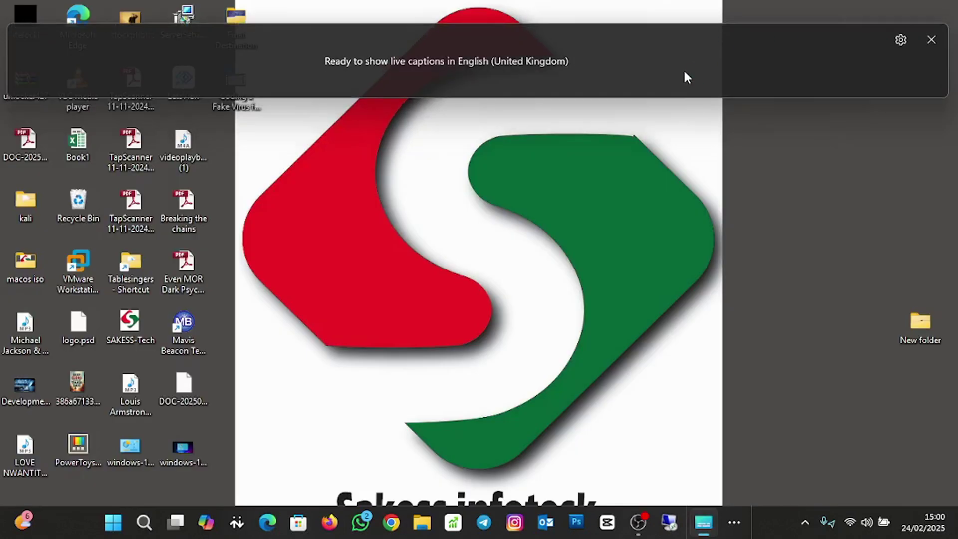
{"action": "double_click", "coordinate": [242, 110]}
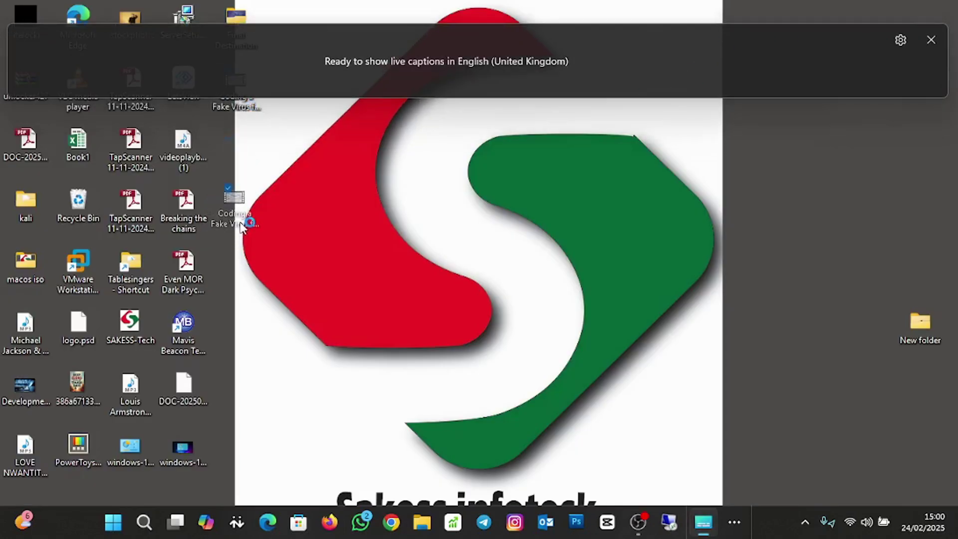
{"action": "left_click_drag", "start_coordinate": [242, 225], "coordinate": [244, 224]}
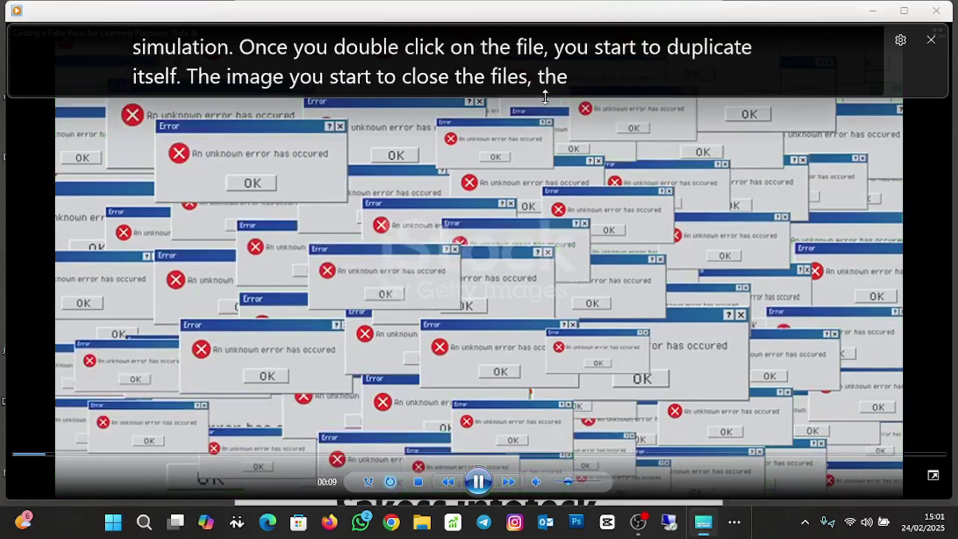
{"action": "mouse_move", "coordinate": [545, 98]}
{"action": "left_mouse_down"}
{"action": "mouse_move", "coordinate": [544, 171]}
{"action": "mouse_move", "coordinate": [538, 71]}
{"action": "left_mouse_up"}
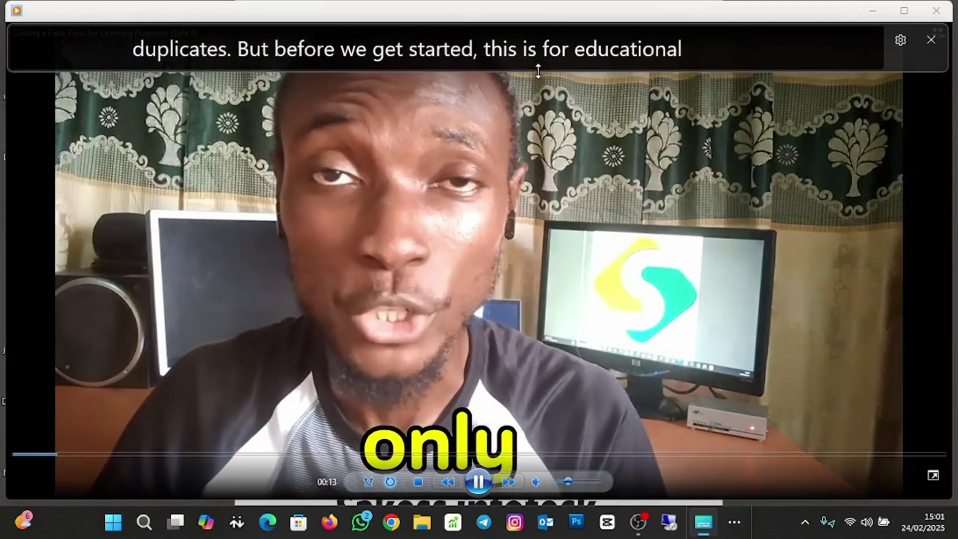